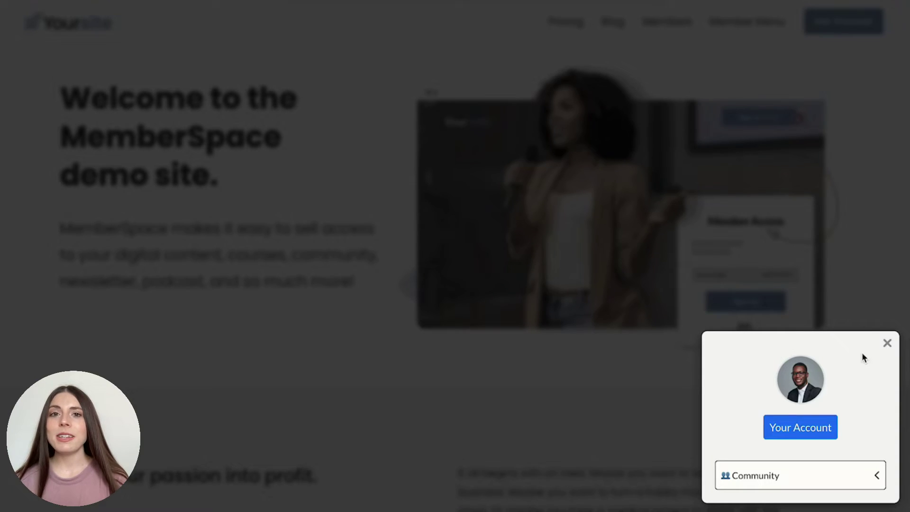
Expand Community in the Yoursite member popup to reveal its Facebook Group link
click(847, 473)
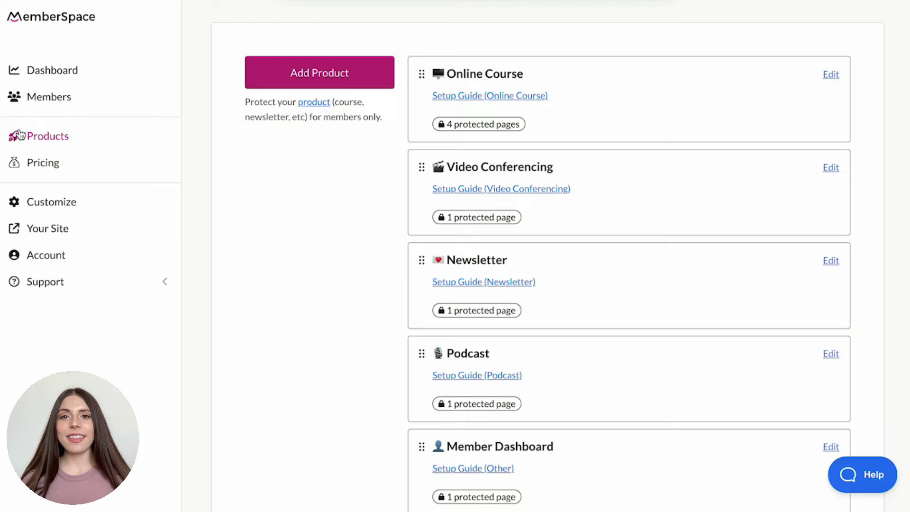
Start a new Community-type product named 'Community'
click(283, 82)
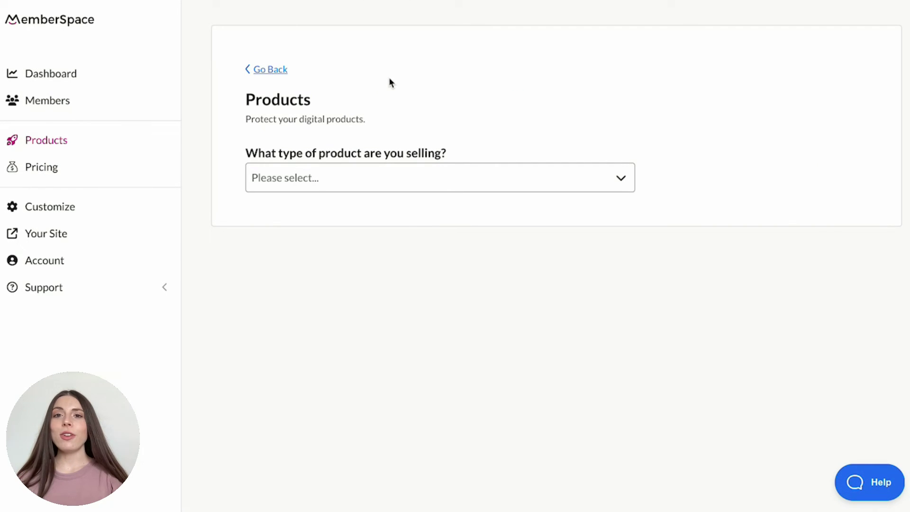
click(463, 175)
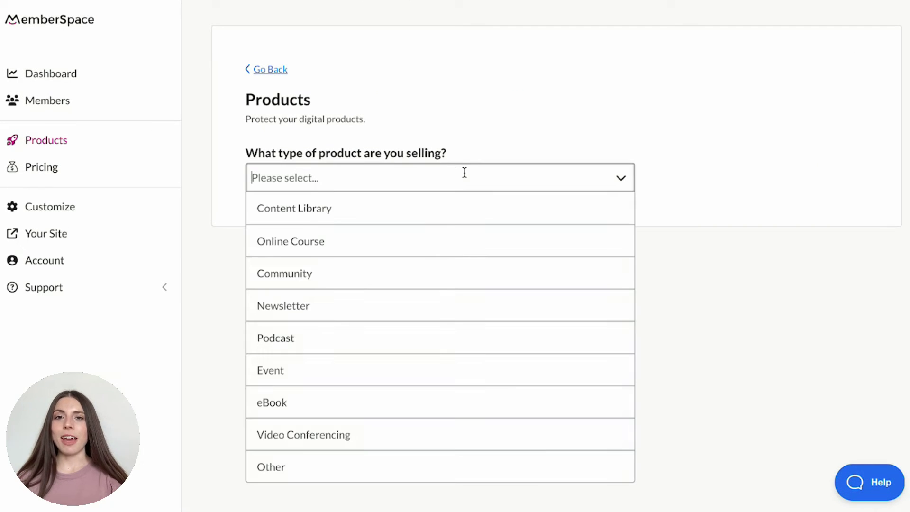
click(452, 277)
click(449, 269)
text(Comm)
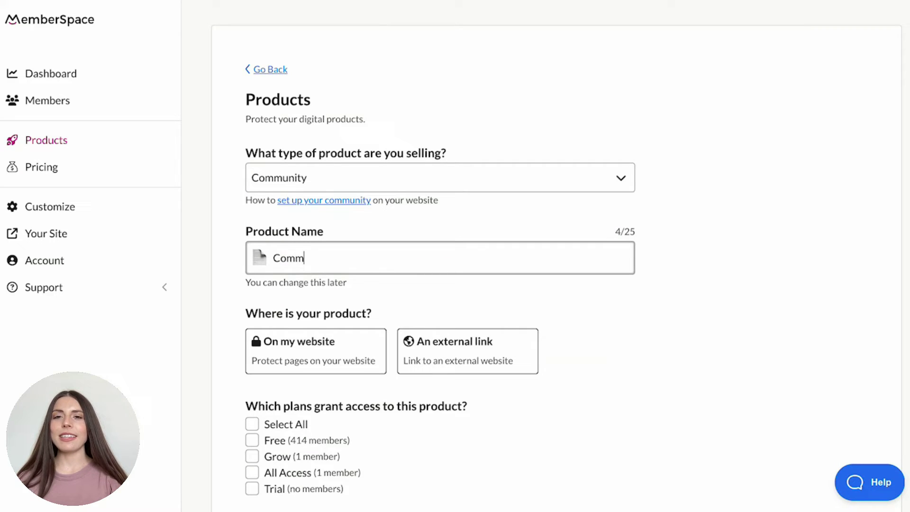
text(unity)
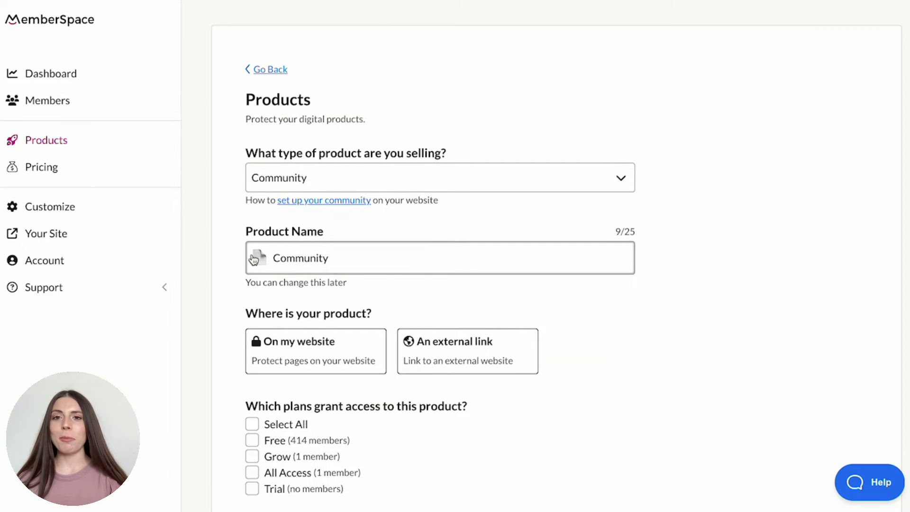
Give the product the two-people emoji icon and make it an external link
click(254, 259)
click(209, 286)
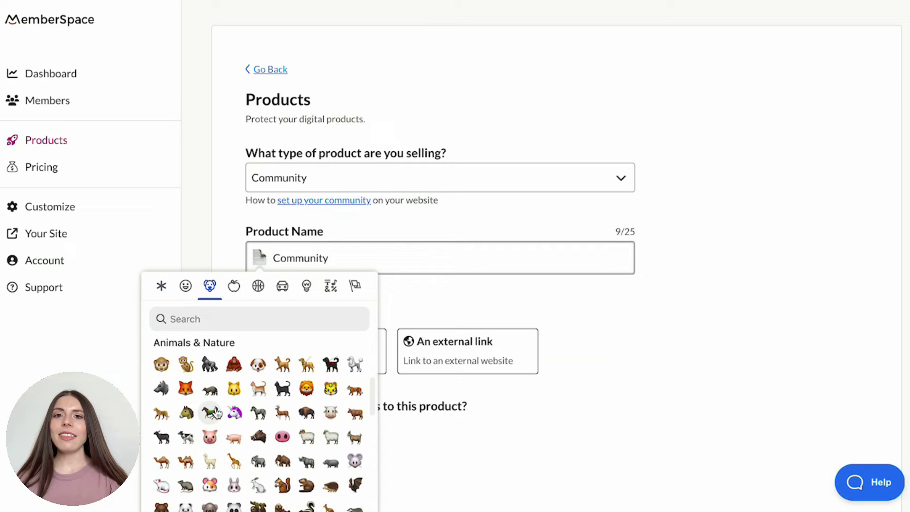
scroll(217, 414, up, 5)
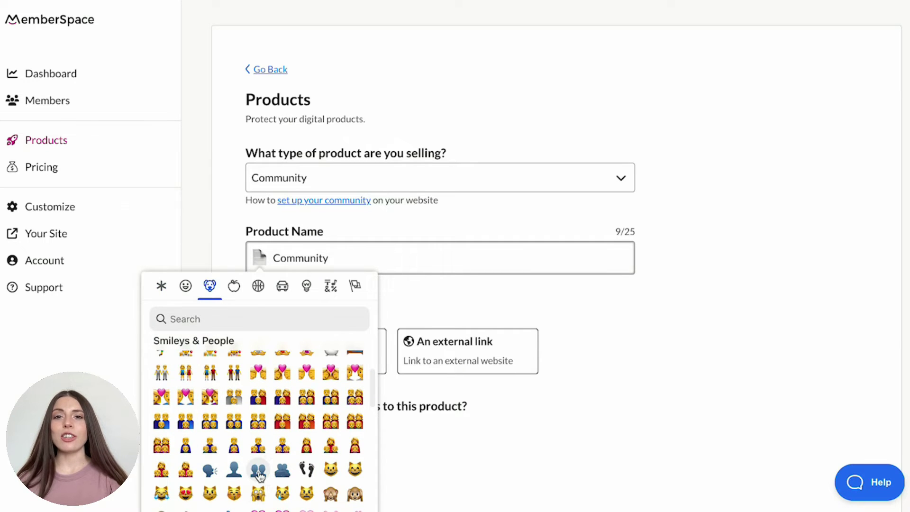
click(258, 471)
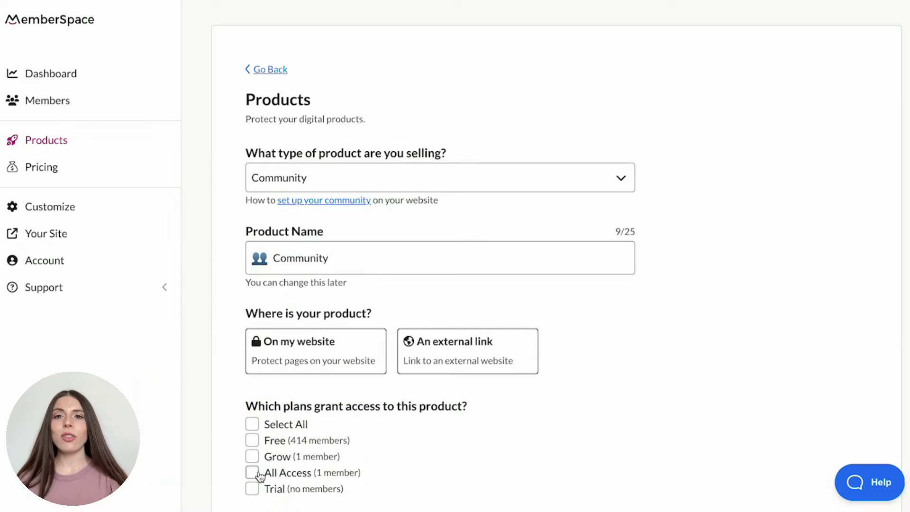
click(432, 341)
Title the link 'Facebook Group' with a speech-balloon emoji icon
click(394, 370)
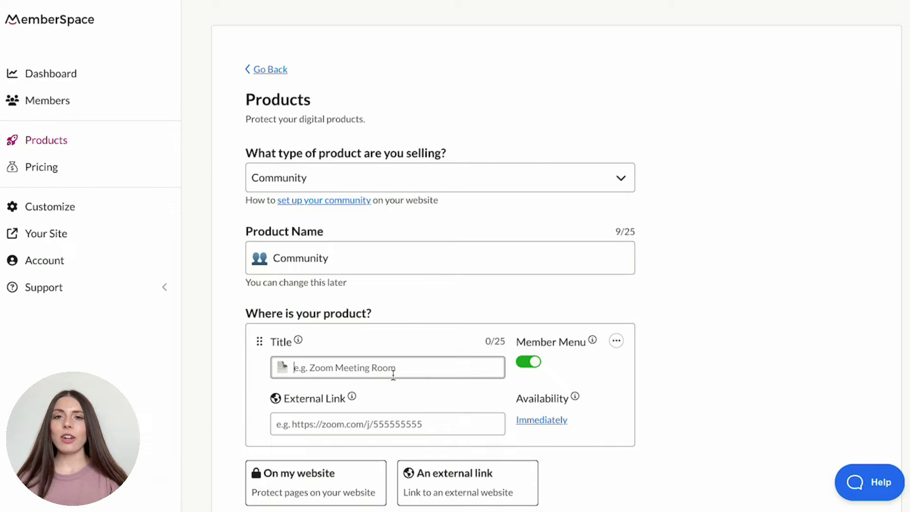
text(Facebook Group)
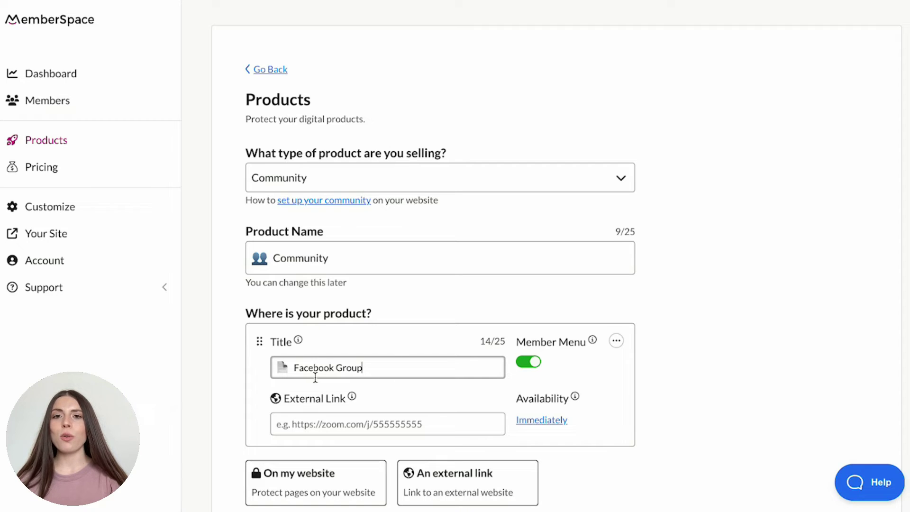
click(283, 372)
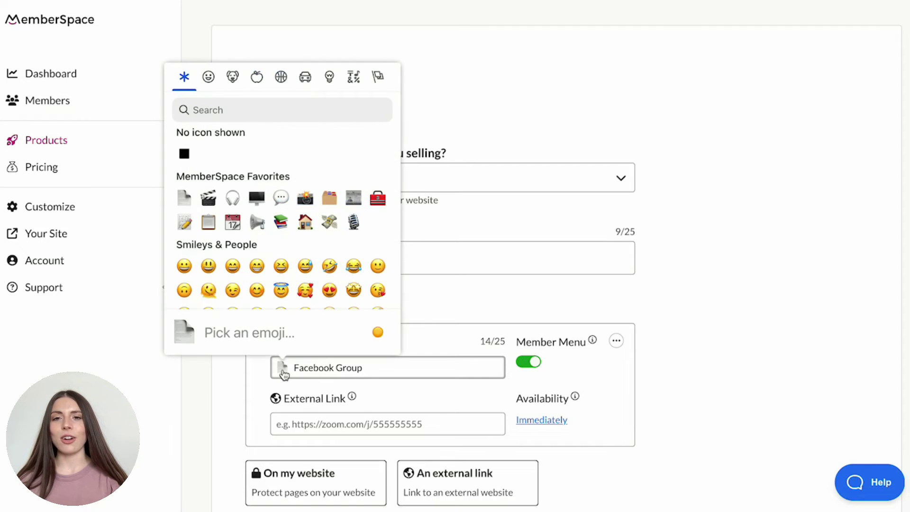
click(282, 199)
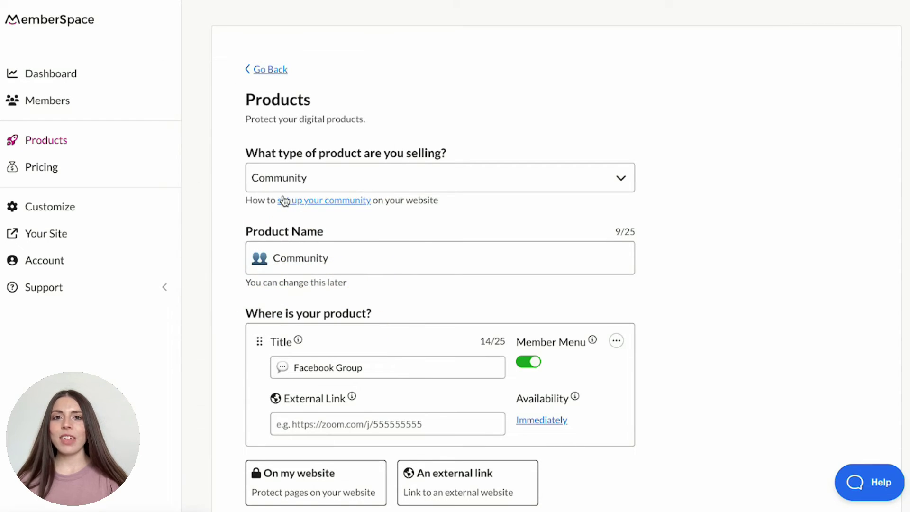
click(376, 425)
text(https://example.com)
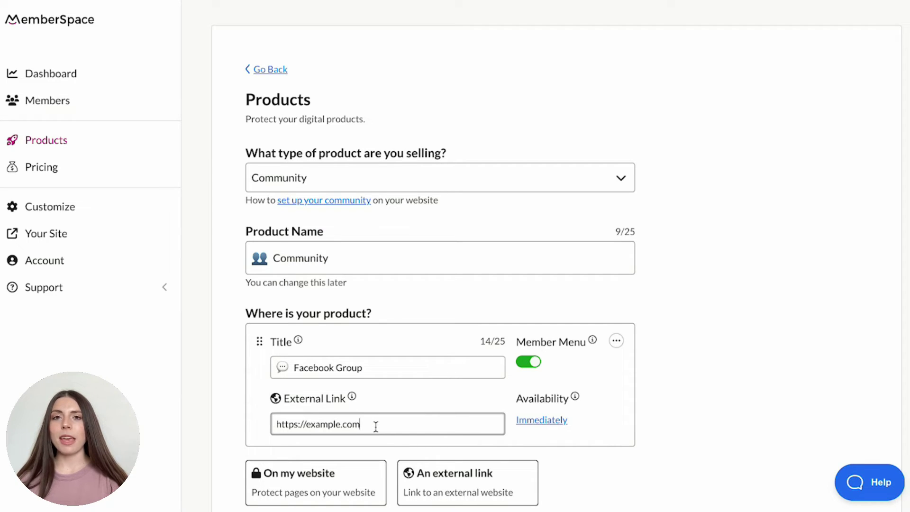
click(695, 357)
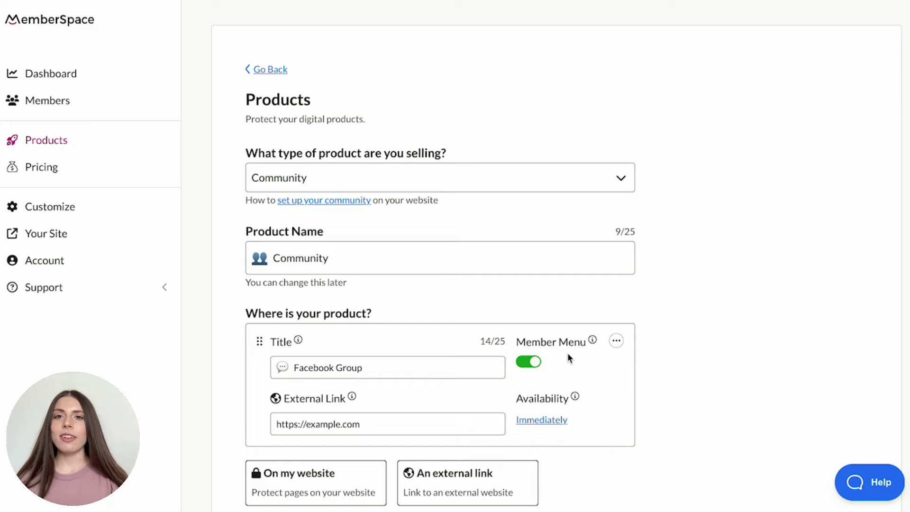
click(550, 422)
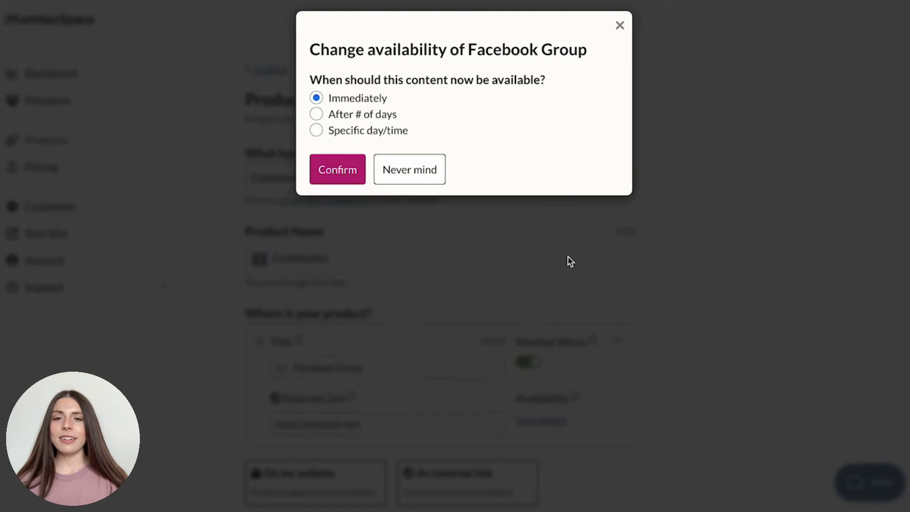
click(621, 27)
scroll(629, 32, down, 5)
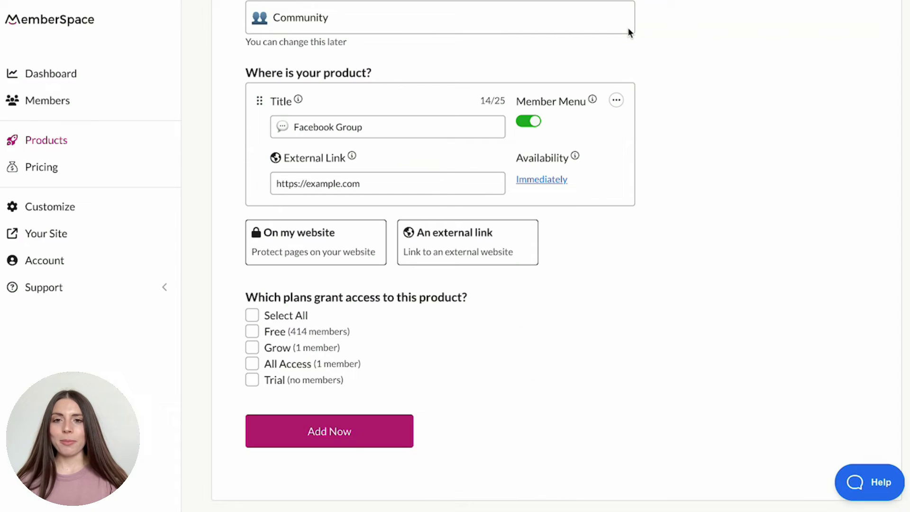
Save the Community product and start creating a new pricing plan
click(350, 446)
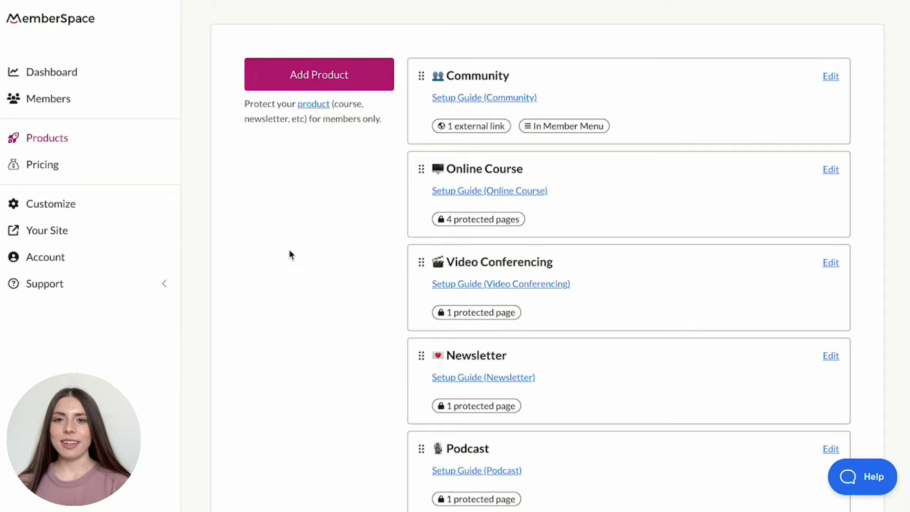
click(49, 166)
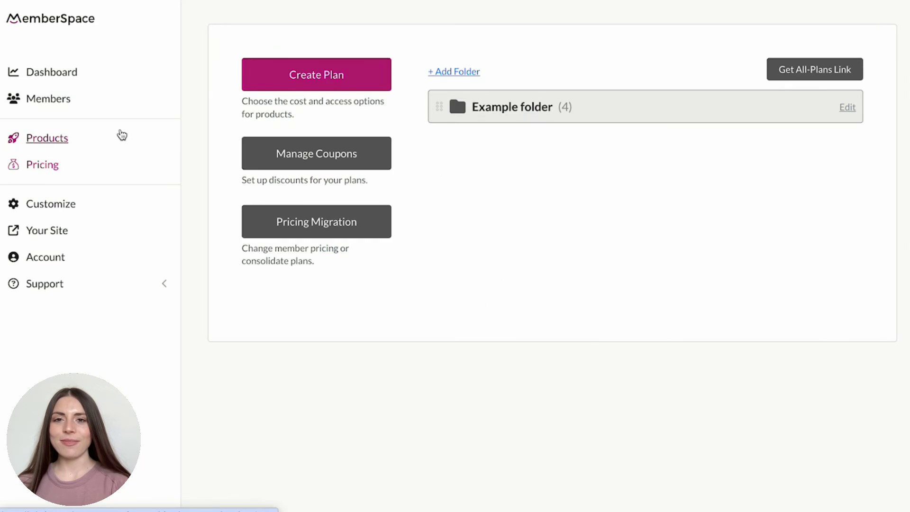
click(250, 77)
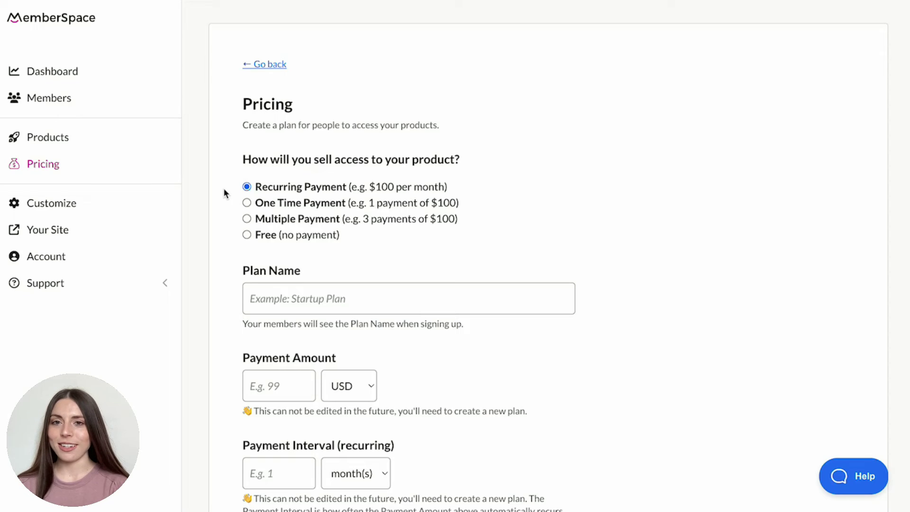
Name the plan 'Example Plan', charging $29 every 1 month
click(320, 299)
text(Example Plan)
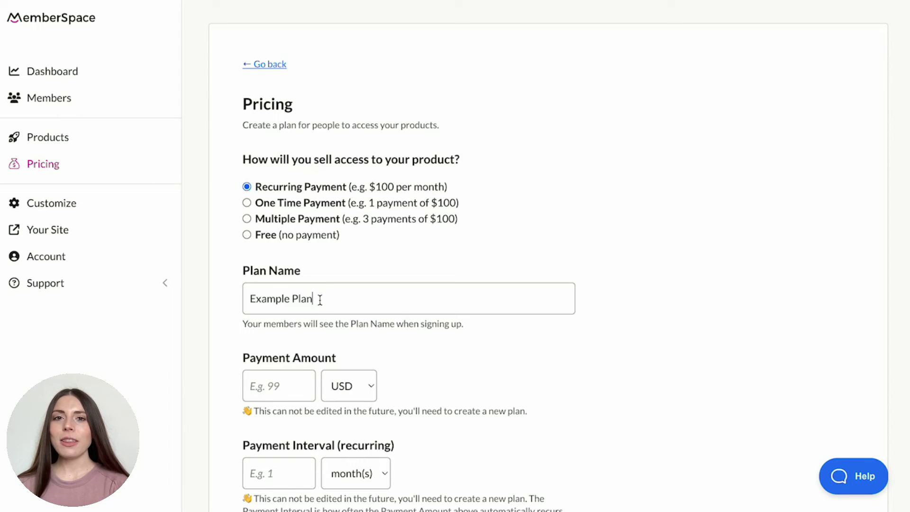
click(276, 384)
text(29)
click(255, 469)
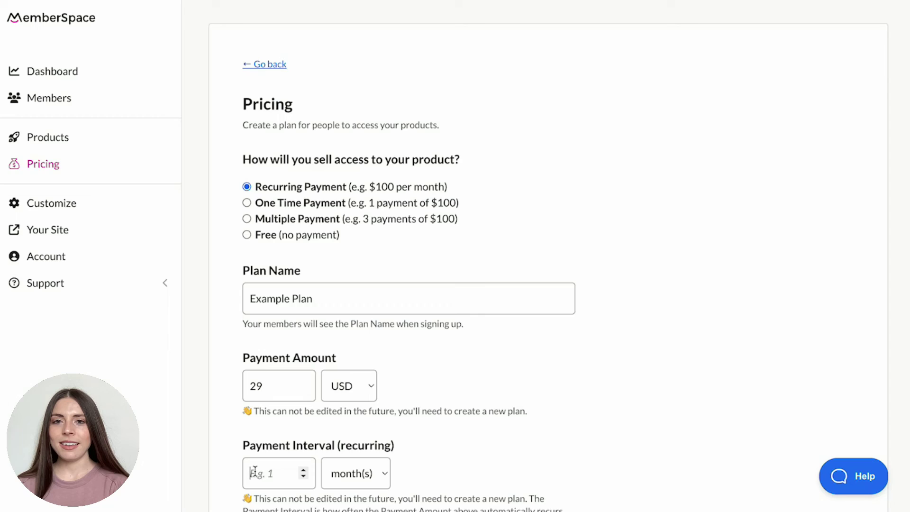
text(1)
Grant the plan access to the Community product and the circle integration
scroll(225, 453, down, 8)
scroll(225, 453, down, 8)
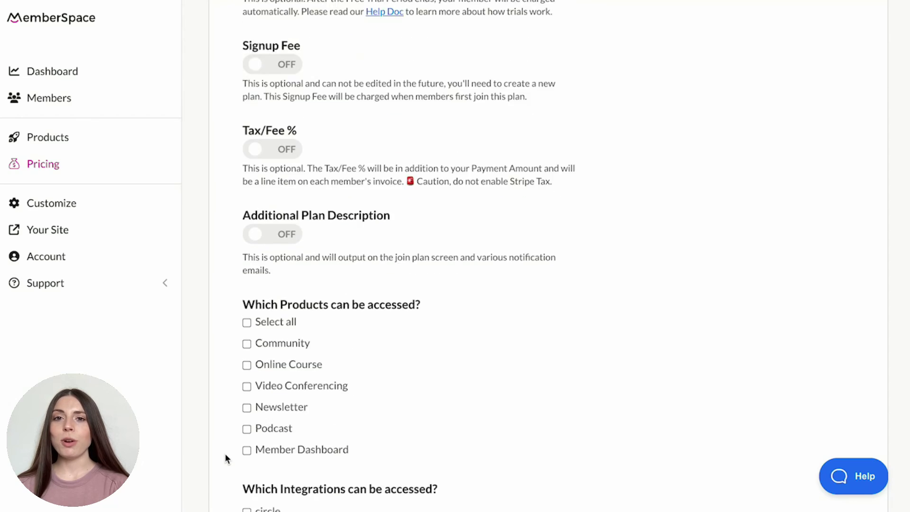
click(246, 272)
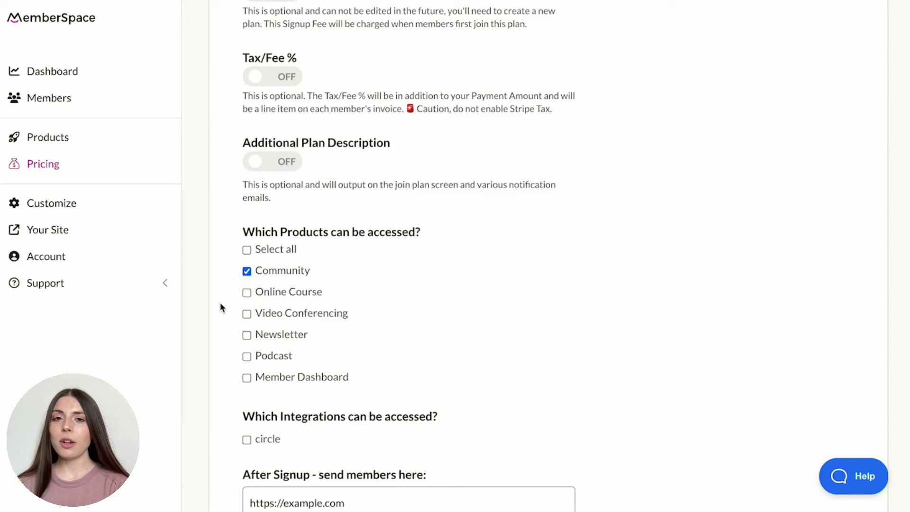
click(247, 440)
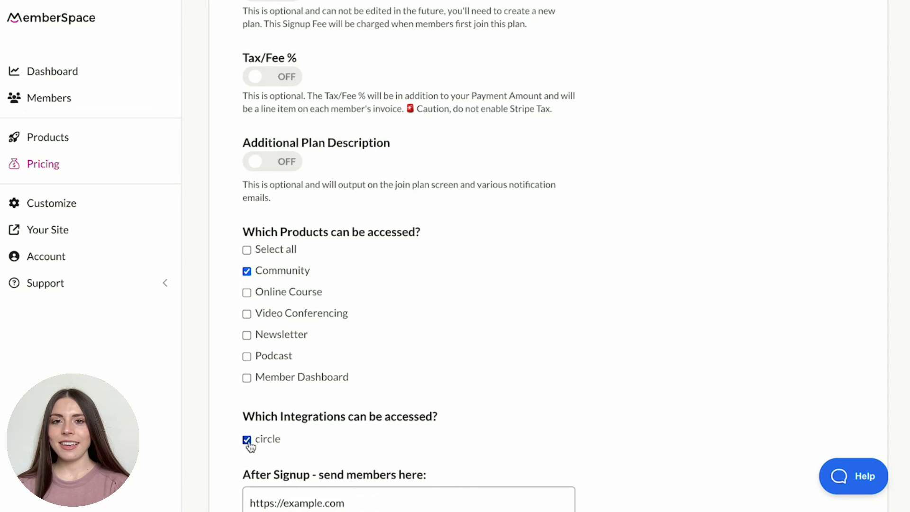
scroll(250, 446, down, 7)
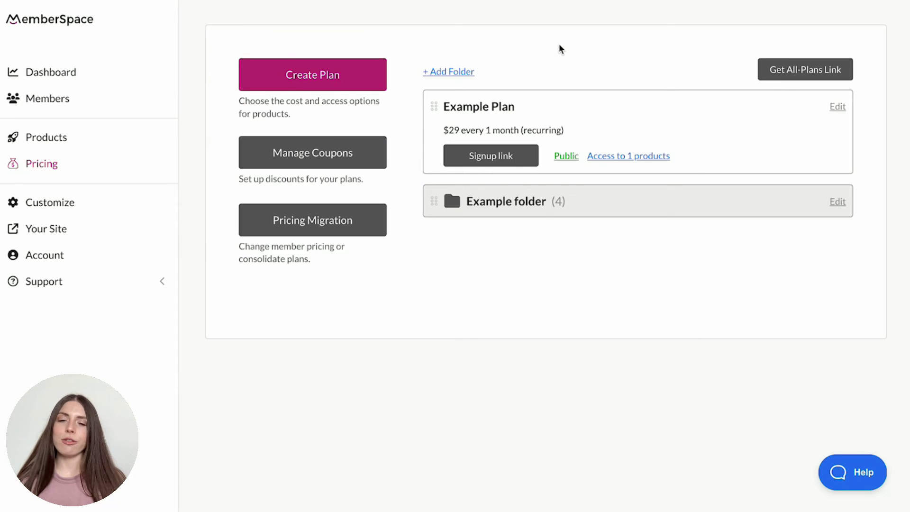
Show the signup link on the Example Plan card
click(525, 156)
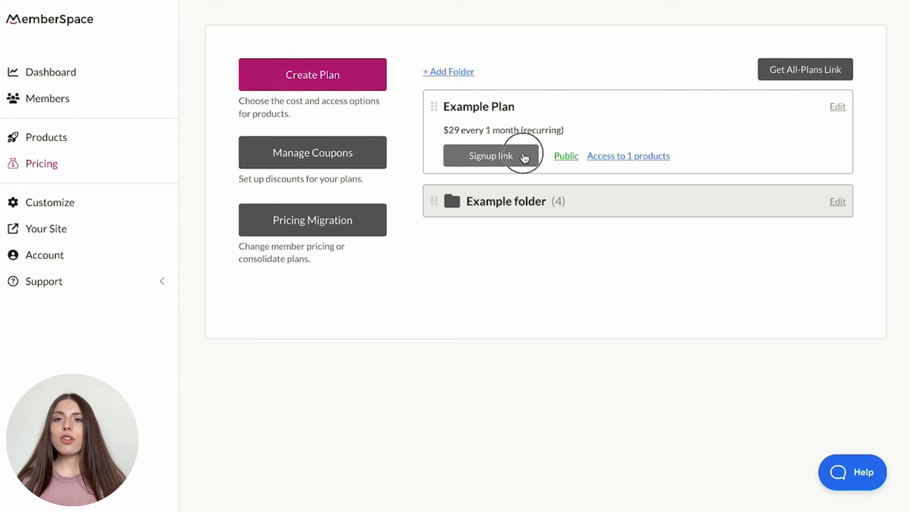
Copy the signup link, sign up for the $29/month plan, then expand Community in the member menu
click(824, 192)
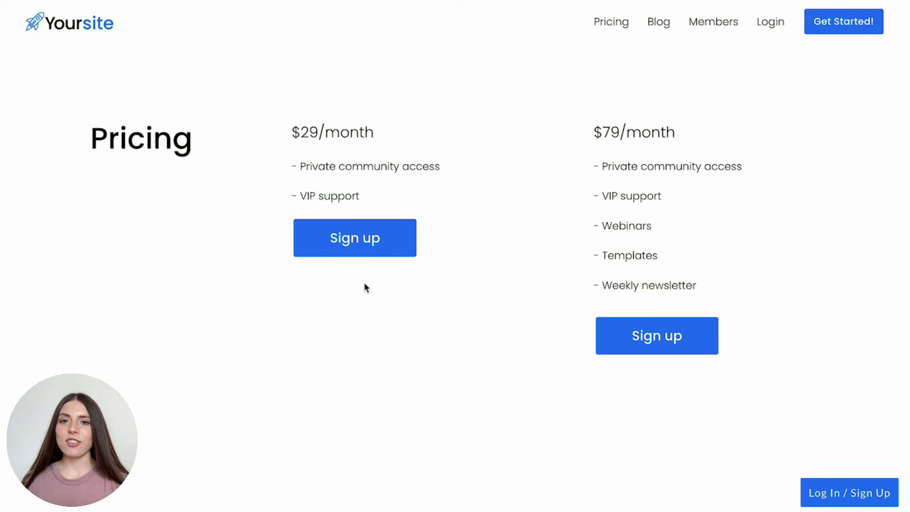
click(395, 238)
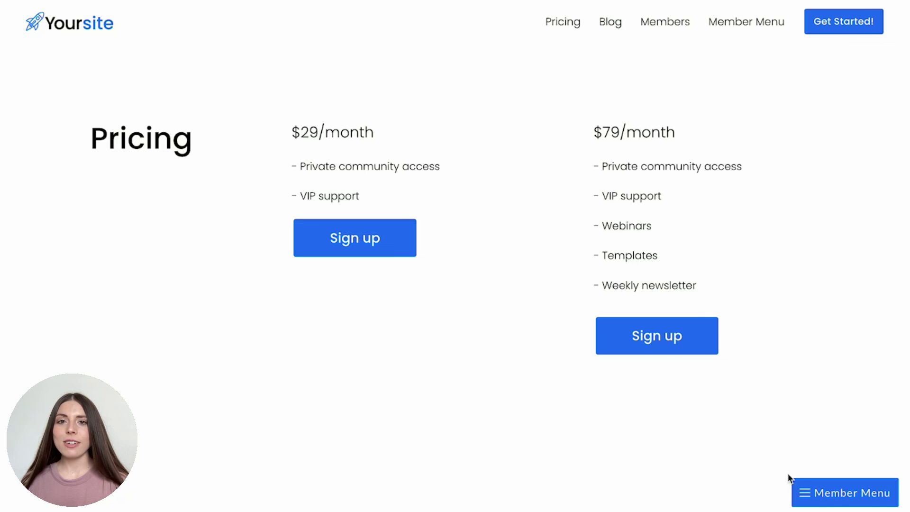
click(810, 491)
click(875, 482)
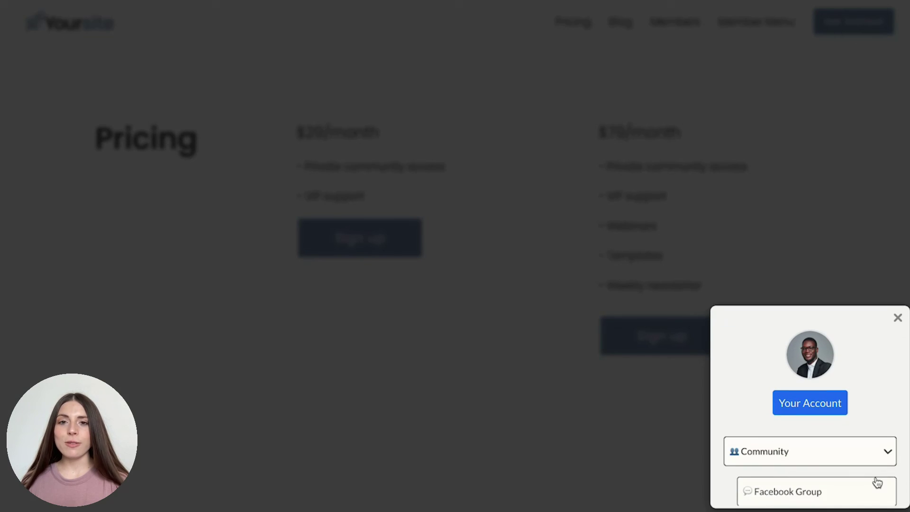